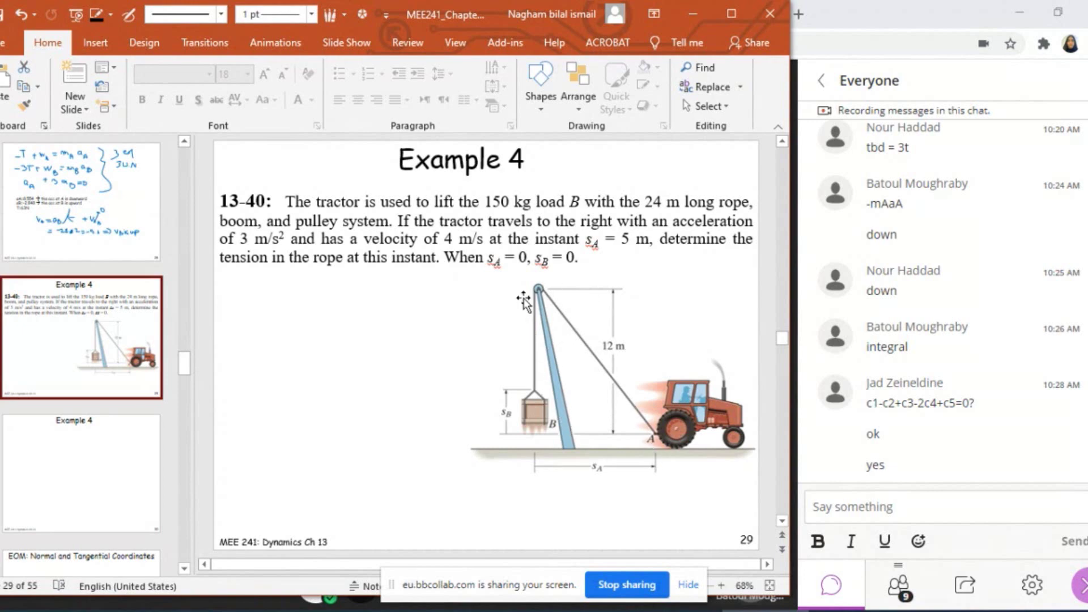
# Turn on pen inking and mark the datum line and the position of load B
pyautogui.click(129, 17)
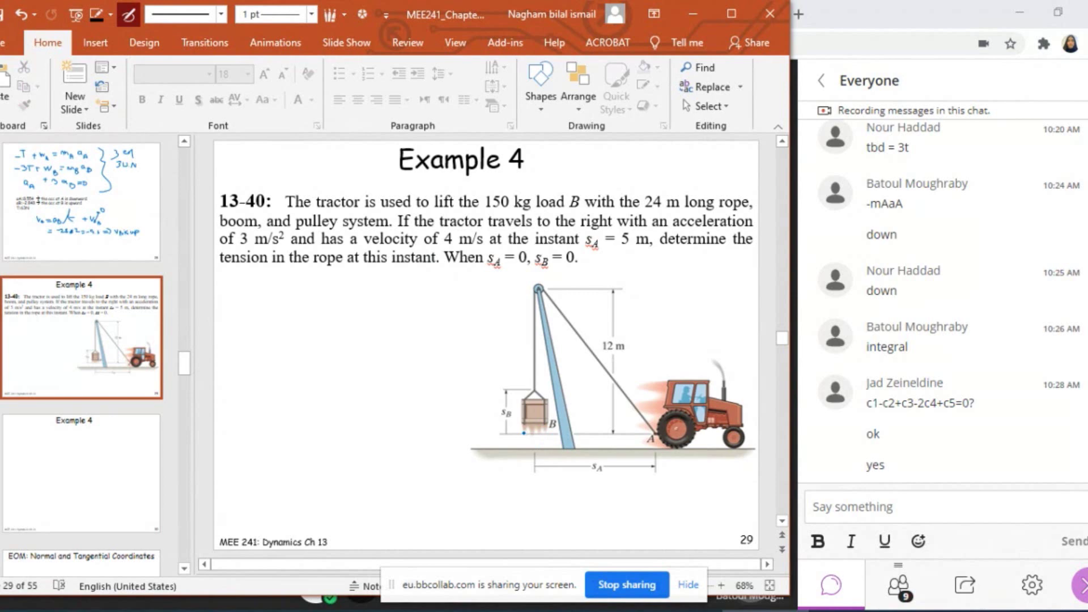
pyautogui.moveTo(485, 434); pyautogui.dragTo(607, 433)
pyautogui.moveTo(528, 405)
pyautogui.mouseDown()
pyautogui.moveTo(536, 485)
pyautogui.moveTo(553, 473)
pyautogui.mouseUp()
# Handwrite the total rope length equation below the problem text
pyautogui.moveTo(253, 276); pyautogui.dragTo(264, 292)
pyautogui.moveTo(267, 285); pyautogui.dragTo(278, 285)
pyautogui.moveTo(268, 290); pyautogui.dragTo(277, 290)
pyautogui.moveTo(287, 280)
pyautogui.mouseDown()
pyautogui.moveTo(304, 291)
pyautogui.moveTo(298, 300)
pyautogui.moveTo(326, 285)
pyautogui.mouseUp()
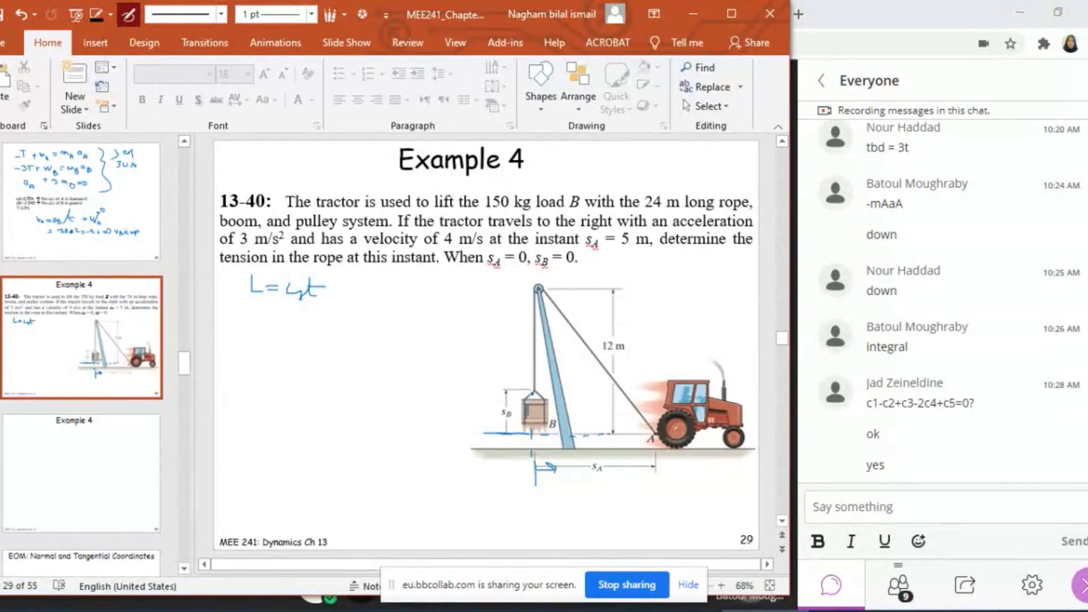
# Mark box B's top, the boom pulley and the vertical rope segment, then write (12 − sB) +
pyautogui.moveTo(530, 389)
pyautogui.mouseDown()
pyautogui.moveTo(545, 388)
pyautogui.moveTo(523, 390)
pyautogui.mouseUp()
pyautogui.moveTo(547, 281); pyautogui.dragTo(545, 297)
pyautogui.moveTo(523, 296); pyautogui.dragTo(512, 303)
pyautogui.moveTo(516, 298); pyautogui.dragTo(516, 385)
pyautogui.moveTo(239, 326)
pyautogui.mouseDown()
pyautogui.moveTo(283, 340)
pyautogui.moveTo(238, 352)
pyautogui.mouseUp()
pyautogui.moveTo(292, 331); pyautogui.dragTo(331, 348)
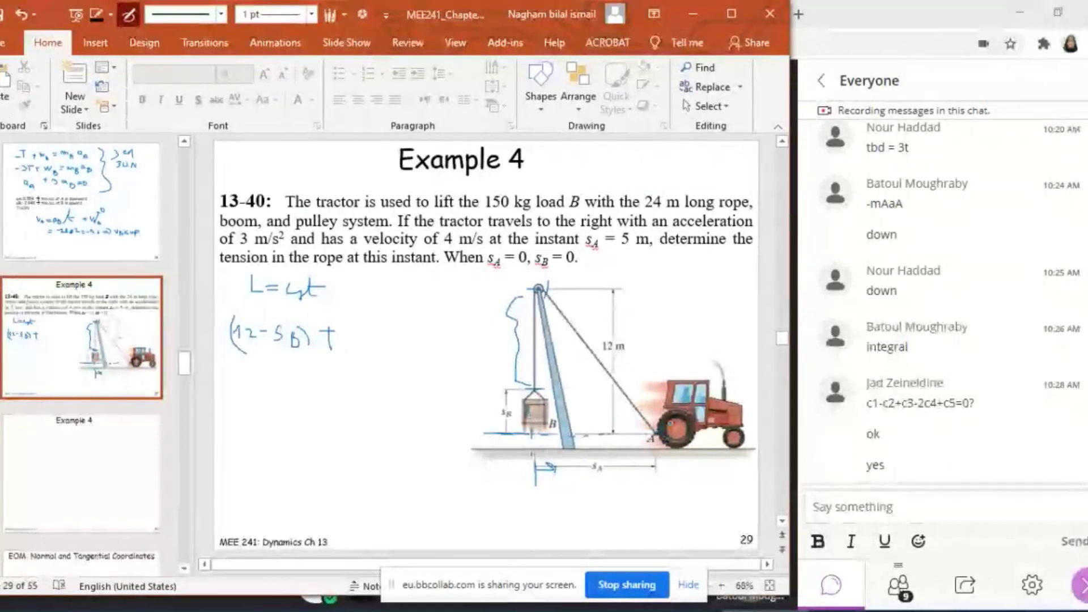
# Ink the slanted-rope term √(12² + sA²) after (12 − sB) +
pyautogui.moveTo(348, 322)
pyautogui.mouseDown()
pyautogui.moveTo(362, 308)
pyautogui.moveTo(460, 292)
pyautogui.mouseUp()
pyautogui.moveTo(374, 329)
pyautogui.mouseDown()
pyautogui.moveTo(374, 342)
pyautogui.moveTo(395, 349)
pyautogui.moveTo(406, 326)
pyautogui.moveTo(429, 331)
pyautogui.mouseUp()
pyautogui.moveTo(421, 322); pyautogui.dragTo(431, 342)
pyautogui.moveTo(442, 338); pyautogui.dragTo(450, 342)
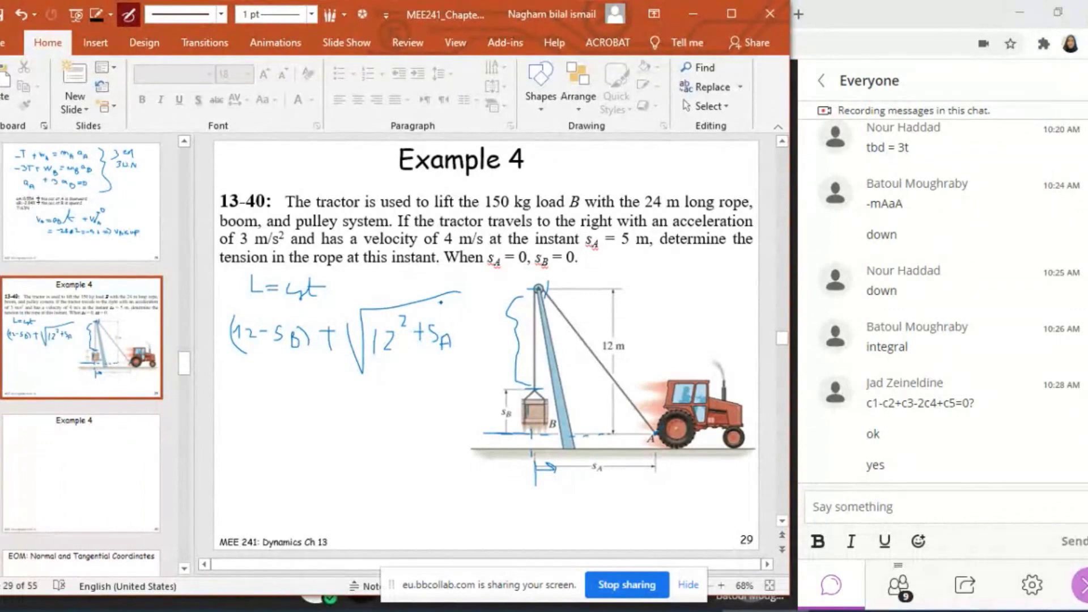
pyautogui.moveTo(440, 302)
pyautogui.mouseDown()
pyautogui.moveTo(496, 340)
pyautogui.moveTo(509, 325)
pyautogui.mouseUp()
# Write the simplified constraint −sB + √(12² + sA²) = K on the next line
pyautogui.moveTo(241, 379)
pyautogui.mouseDown()
pyautogui.moveTo(270, 402)
pyautogui.moveTo(311, 395)
pyautogui.moveTo(307, 406)
pyautogui.moveTo(328, 388)
pyautogui.moveTo(425, 378)
pyautogui.mouseUp()
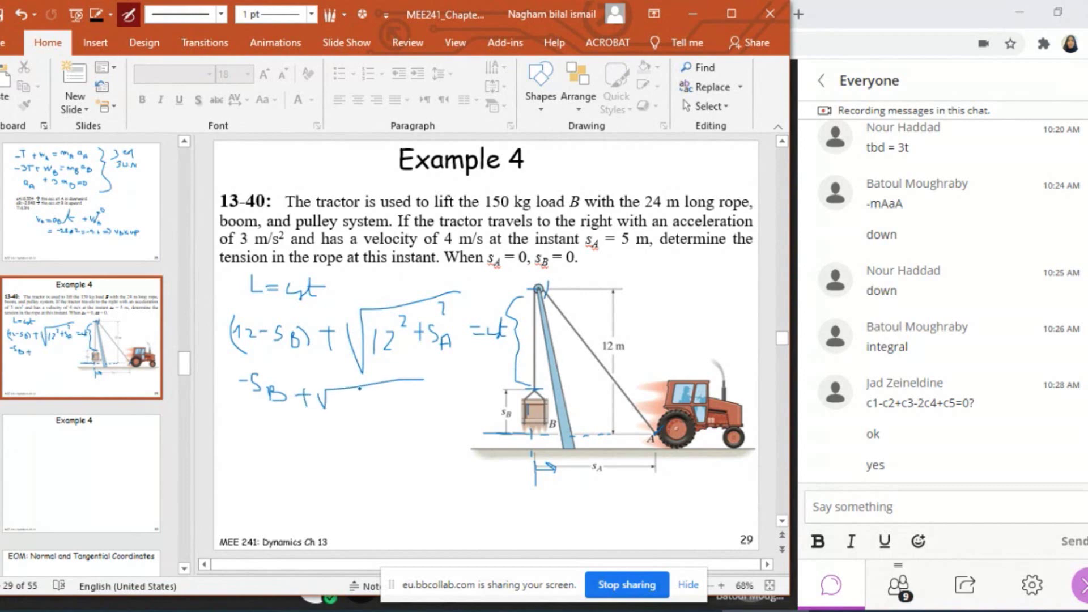
pyautogui.moveTo(340, 397); pyautogui.dragTo(356, 407)
pyautogui.moveTo(358, 395)
pyautogui.mouseDown()
pyautogui.moveTo(417, 409)
pyautogui.moveTo(419, 391)
pyautogui.moveTo(453, 396)
pyautogui.mouseUp()
pyautogui.moveTo(445, 400); pyautogui.dragTo(476, 401)
pyautogui.click(460, 399)
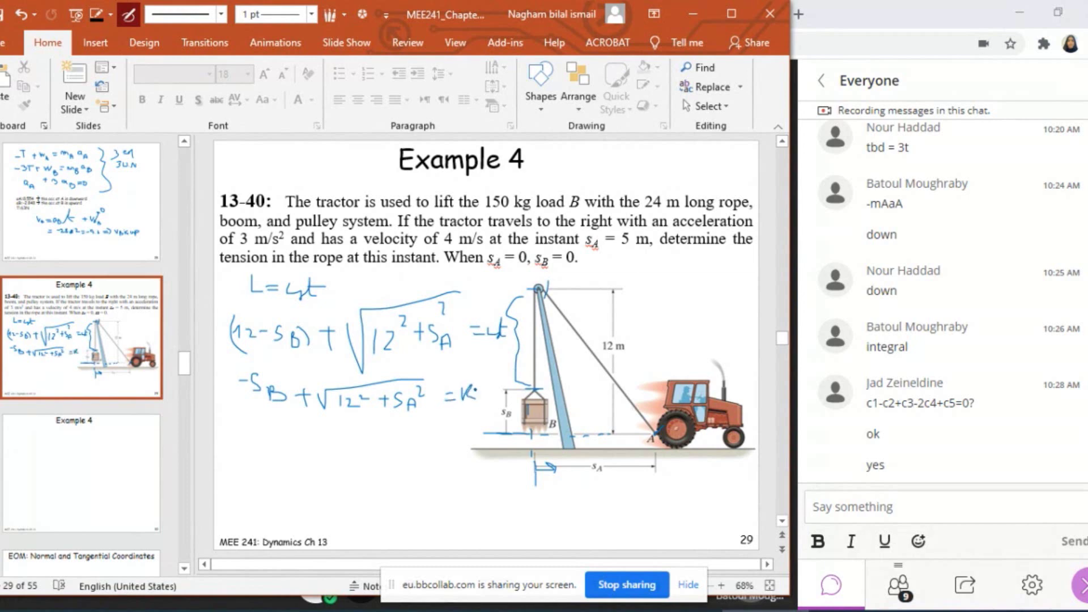
pyautogui.moveTo(482, 356); pyautogui.dragTo(476, 372)
# Write −vB + with the fraction numerator sA vA below the constraint
pyautogui.moveTo(225, 441)
pyautogui.mouseDown()
pyautogui.moveTo(253, 431)
pyautogui.moveTo(261, 455)
pyautogui.moveTo(295, 452)
pyautogui.moveTo(289, 462)
pyautogui.moveTo(411, 453)
pyautogui.mouseUp()
pyautogui.click(288, 447)
pyautogui.click(299, 447)
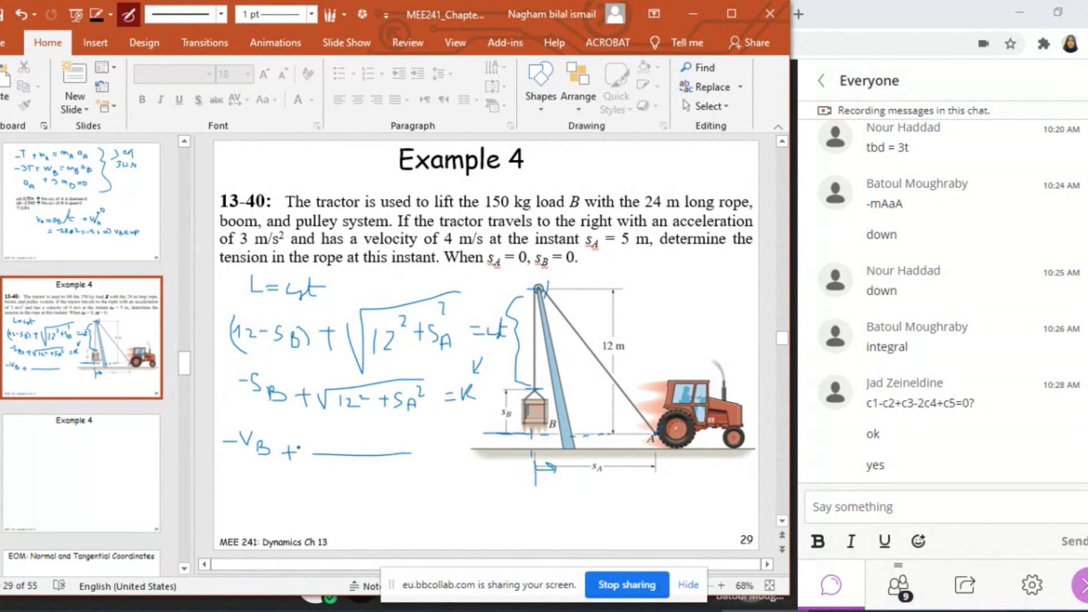
pyautogui.moveTo(340, 427)
pyautogui.mouseDown()
pyautogui.moveTo(334, 442)
pyautogui.moveTo(349, 437)
pyautogui.moveTo(353, 448)
pyautogui.moveTo(366, 427)
pyautogui.moveTo(383, 447)
pyautogui.mouseUp()
pyautogui.click(367, 423)
# Ink the denominator √(12² + sA²) and begin the acceleration line with −a
pyautogui.moveTo(321, 462)
pyautogui.mouseDown()
pyautogui.moveTo(391, 460)
pyautogui.moveTo(332, 477)
pyautogui.mouseUp()
pyautogui.moveTo(336, 467); pyautogui.dragTo(356, 477)
pyautogui.click(345, 467)
pyautogui.moveTo(364, 463); pyautogui.dragTo(370, 475)
pyautogui.moveTo(364, 461)
pyautogui.mouseDown()
pyautogui.moveTo(389, 482)
pyautogui.moveTo(445, 443)
pyautogui.mouseUp()
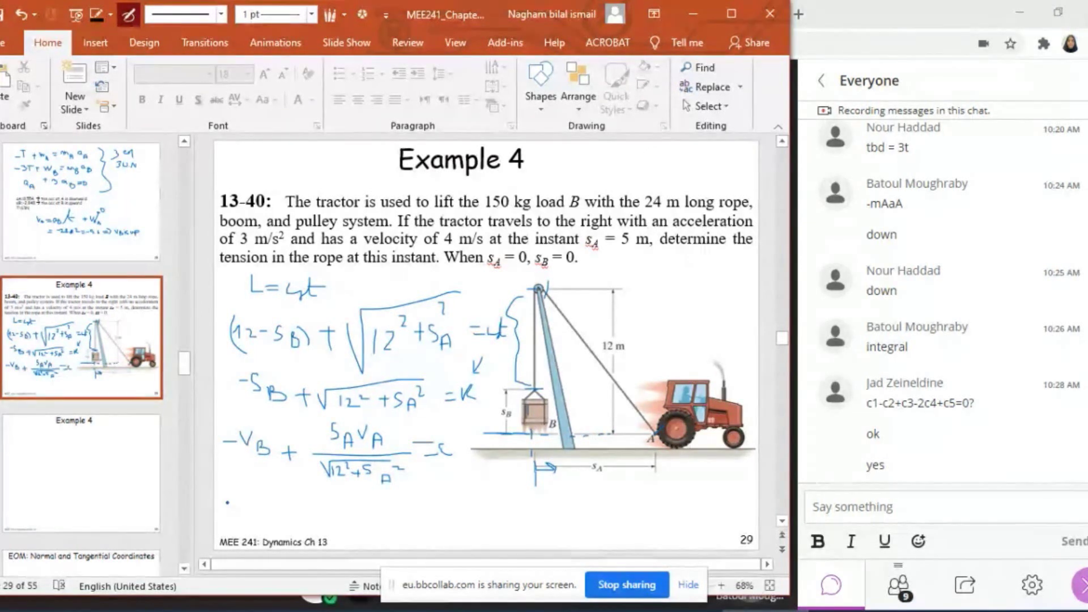
pyautogui.moveTo(227, 511)
pyautogui.mouseDown()
pyautogui.moveTo(256, 510)
pyautogui.moveTo(264, 527)
pyautogui.mouseUp()
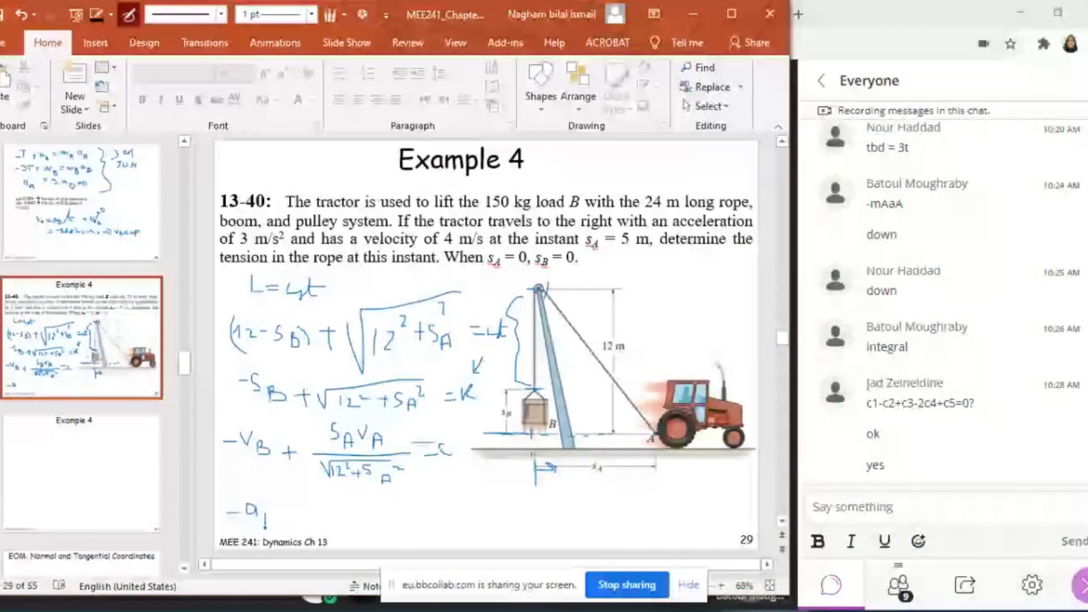
# Ink −aB + sA aA/√(12²+sA²) + vA²/… − sA²vA²/(12²+sA²)^(3/2) = 0
pyautogui.moveTo(265, 512); pyautogui.dragTo(267, 521)
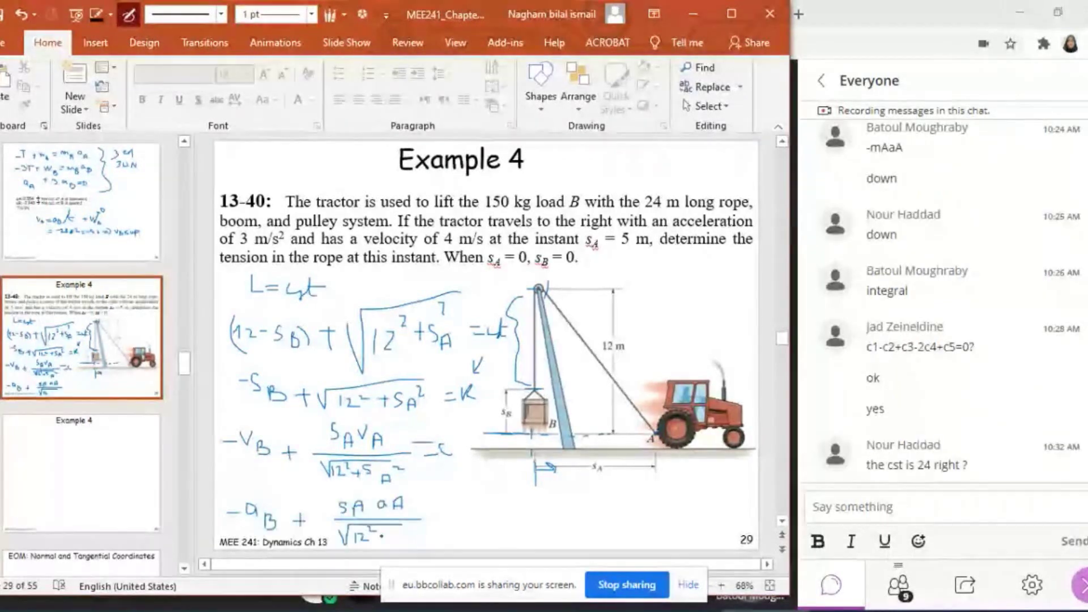
pyautogui.moveTo(381, 541); pyautogui.dragTo(426, 535)
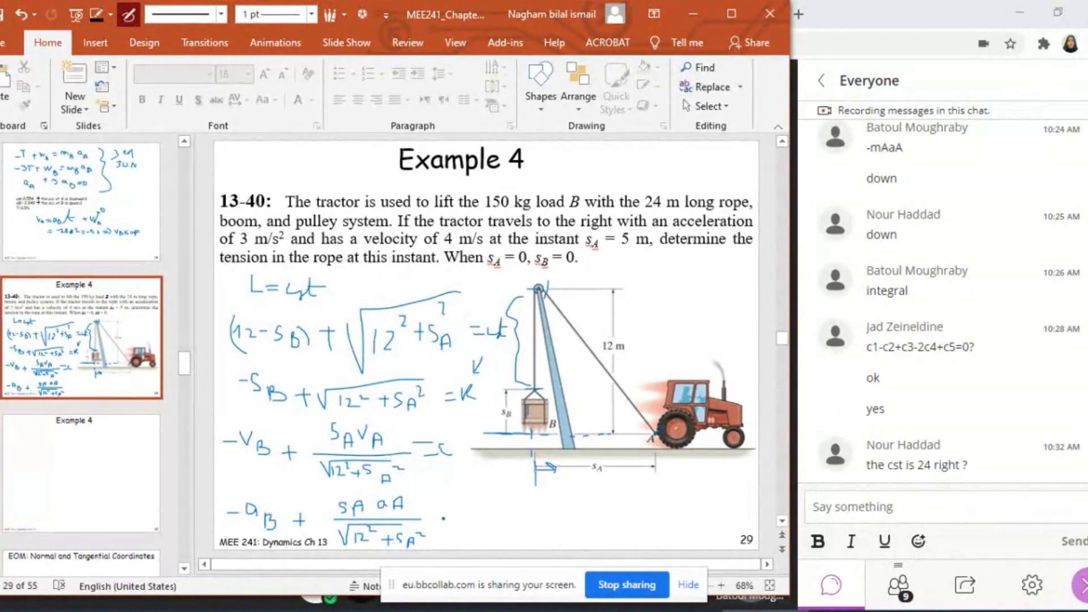
pyautogui.moveTo(444, 518)
pyautogui.mouseDown()
pyautogui.moveTo(460, 515)
pyautogui.moveTo(453, 525)
pyautogui.moveTo(478, 500)
pyautogui.moveTo(493, 517)
pyautogui.moveTo(507, 492)
pyautogui.mouseUp()
pyautogui.moveTo(463, 527)
pyautogui.mouseDown()
pyautogui.moveTo(516, 527)
pyautogui.moveTo(473, 541)
pyautogui.moveTo(504, 534)
pyautogui.moveTo(508, 544)
pyautogui.moveTo(573, 505)
pyautogui.moveTo(581, 518)
pyautogui.moveTo(587, 495)
pyautogui.moveTo(608, 508)
pyautogui.moveTo(615, 499)
pyautogui.moveTo(621, 516)
pyautogui.moveTo(626, 493)
pyautogui.mouseUp()
pyautogui.moveTo(556, 527); pyautogui.dragTo(624, 522)
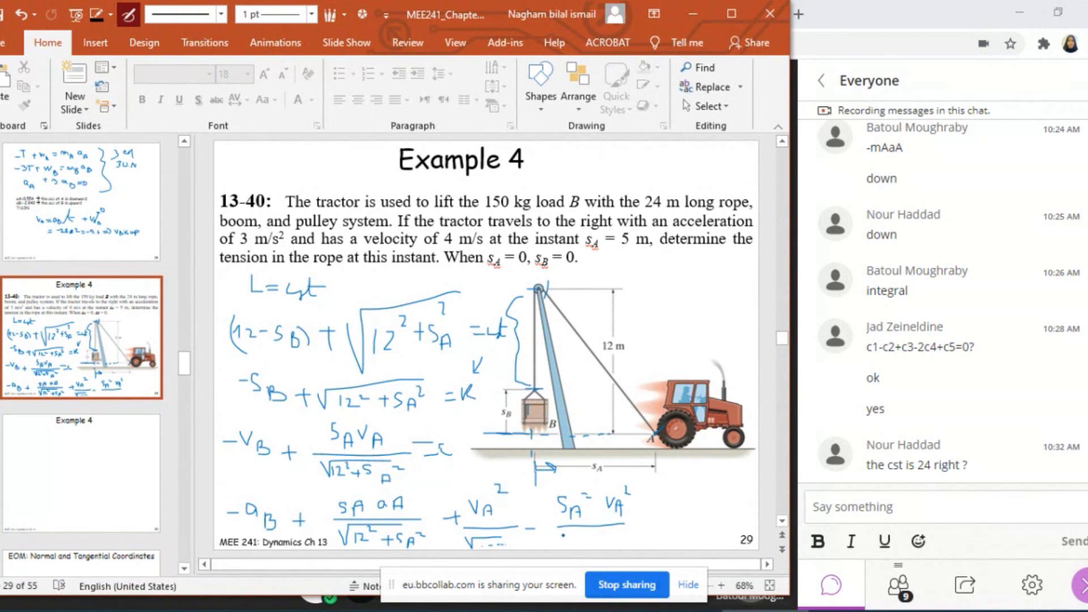
pyautogui.moveTo(563, 535)
pyautogui.mouseDown()
pyautogui.moveTo(568, 552)
pyautogui.moveTo(586, 548)
pyautogui.moveTo(590, 531)
pyautogui.moveTo(629, 549)
pyautogui.moveTo(634, 528)
pyautogui.moveTo(635, 553)
pyautogui.moveTo(651, 523)
pyautogui.moveTo(646, 534)
pyautogui.moveTo(664, 532)
pyautogui.mouseUp()
pyautogui.click(587, 547)
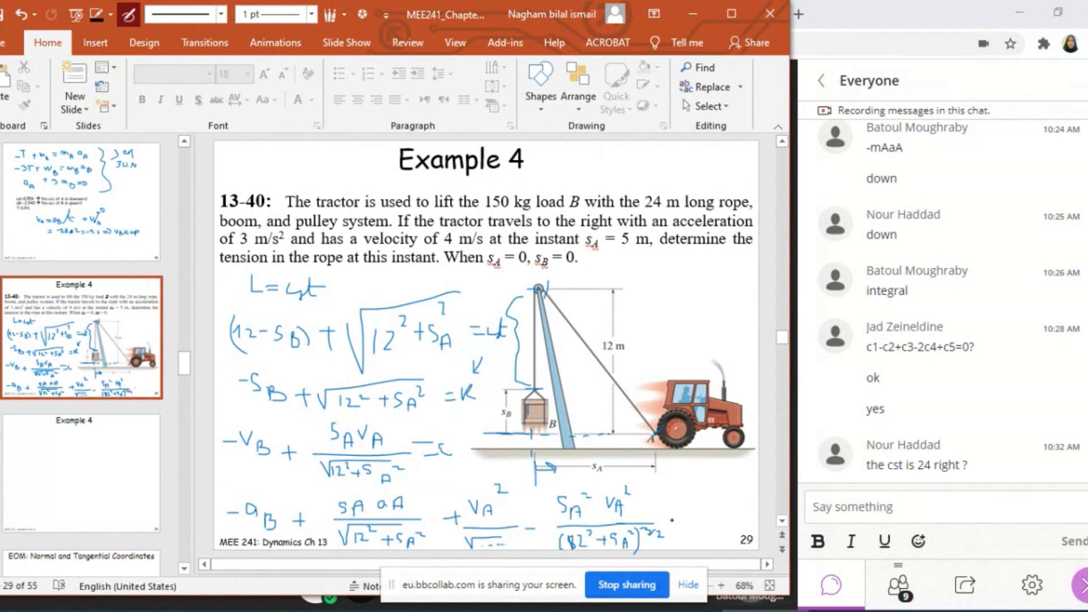
pyautogui.moveTo(672, 517)
pyautogui.mouseDown()
pyautogui.moveTo(698, 525)
pyautogui.moveTo(705, 515)
pyautogui.mouseUp()
# Set the velocity equation to 0, mark the vA, sA, aA terms, and underline the rope-tension phrase
pyautogui.moveTo(442, 444)
pyautogui.mouseDown()
pyautogui.moveTo(456, 443)
pyautogui.moveTo(443, 453)
pyautogui.mouseUp()
pyautogui.moveTo(475, 481)
pyautogui.mouseDown()
pyautogui.moveTo(479, 492)
pyautogui.moveTo(485, 480)
pyautogui.mouseUp()
pyautogui.moveTo(571, 490); pyautogui.dragTo(588, 483)
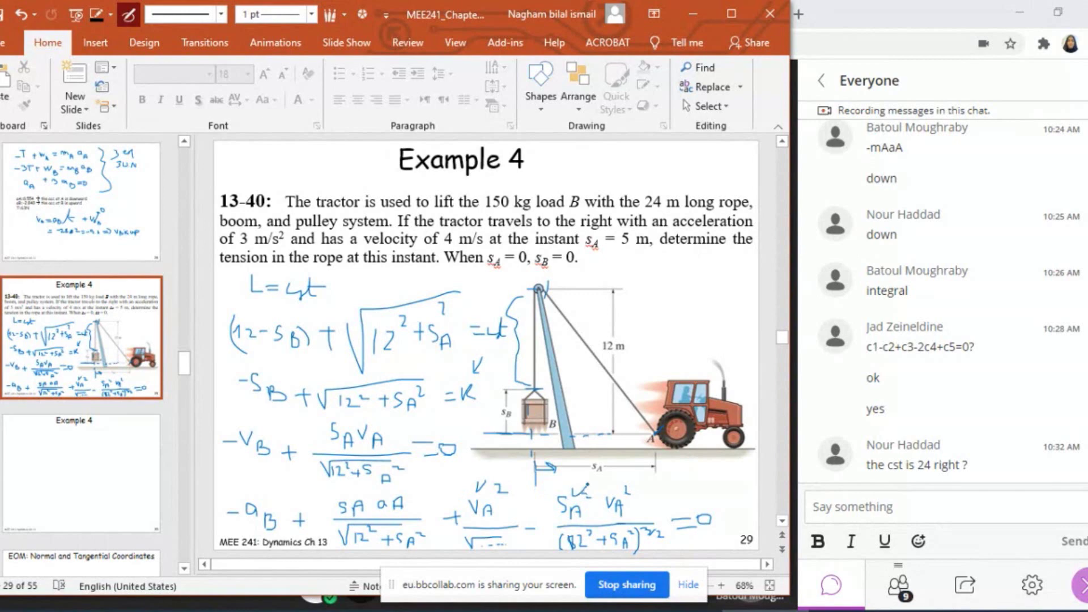
pyautogui.moveTo(418, 493); pyautogui.dragTo(435, 495)
pyautogui.moveTo(271, 267); pyautogui.dragTo(360, 267)
# Add a text box on slide 30 reading 'By substituting aA, vA, sA--> aB=2.2 in upward direction'
pyautogui.click(93, 431)
pyautogui.click(95, 43)
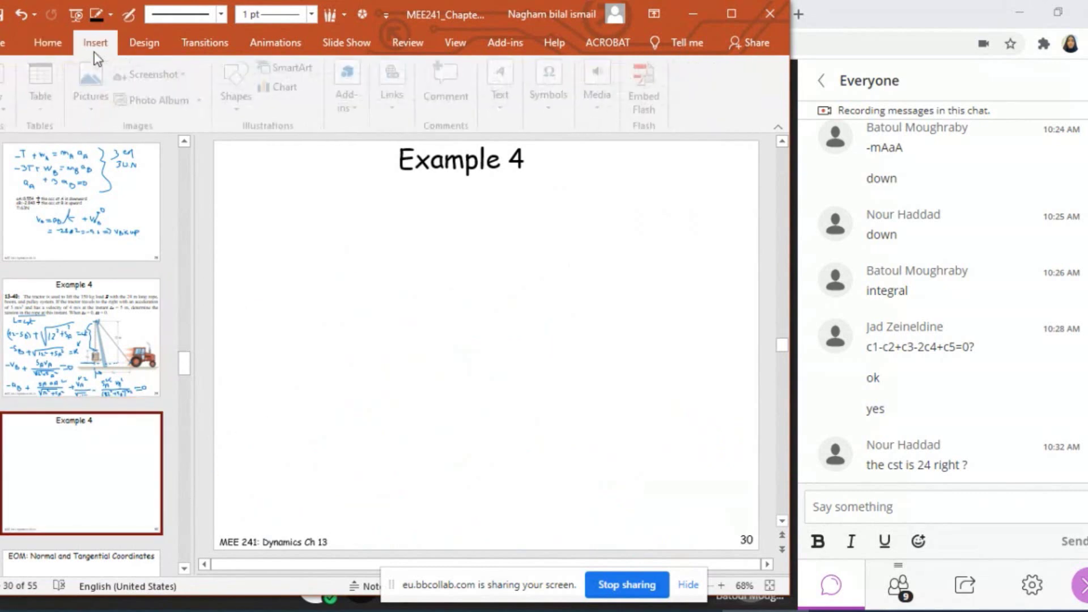
pyautogui.click(240, 91)
pyautogui.click(237, 137)
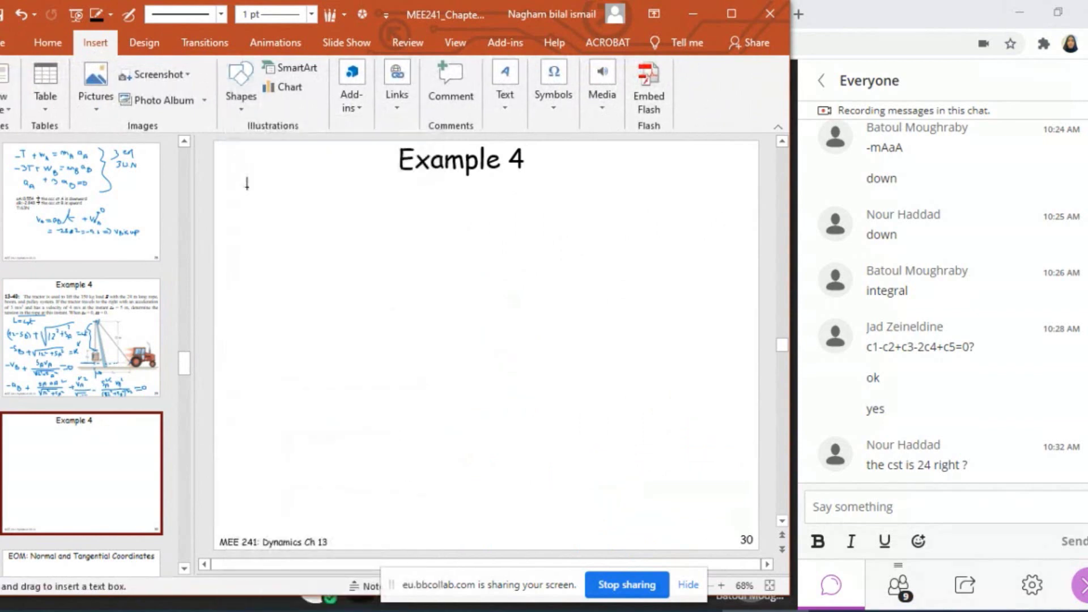
pyautogui.click(243, 190)
pyautogui.write('By s')
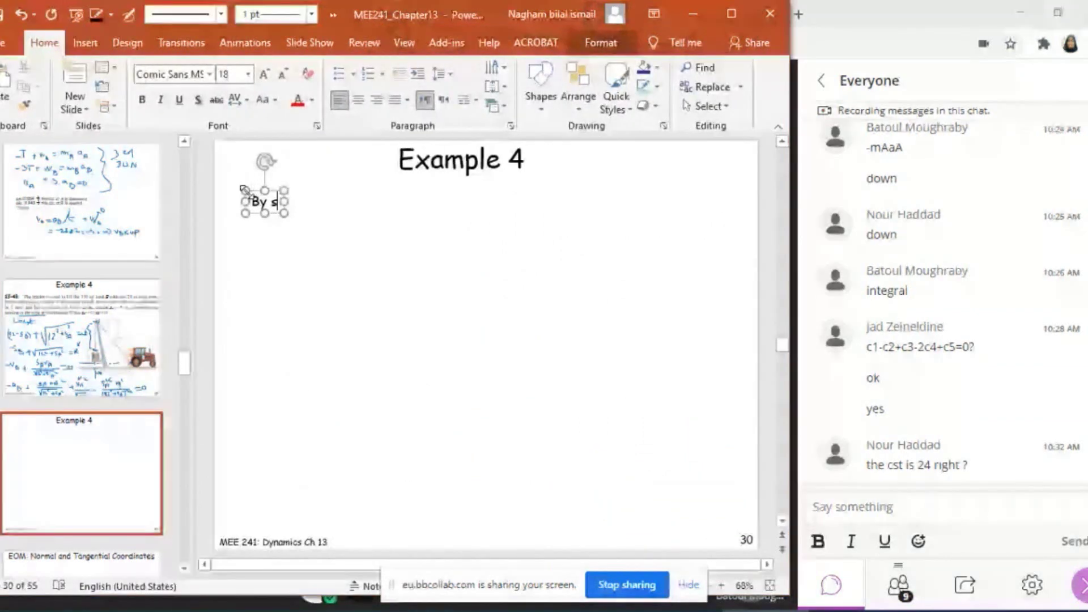
pyautogui.write('ubsti')
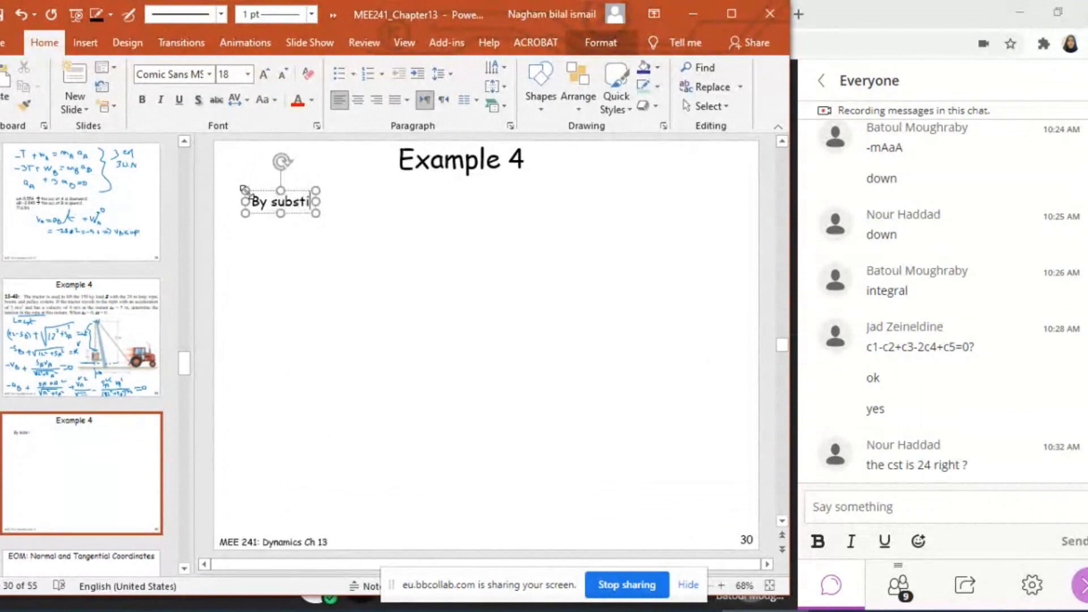
pyautogui.write('tut')
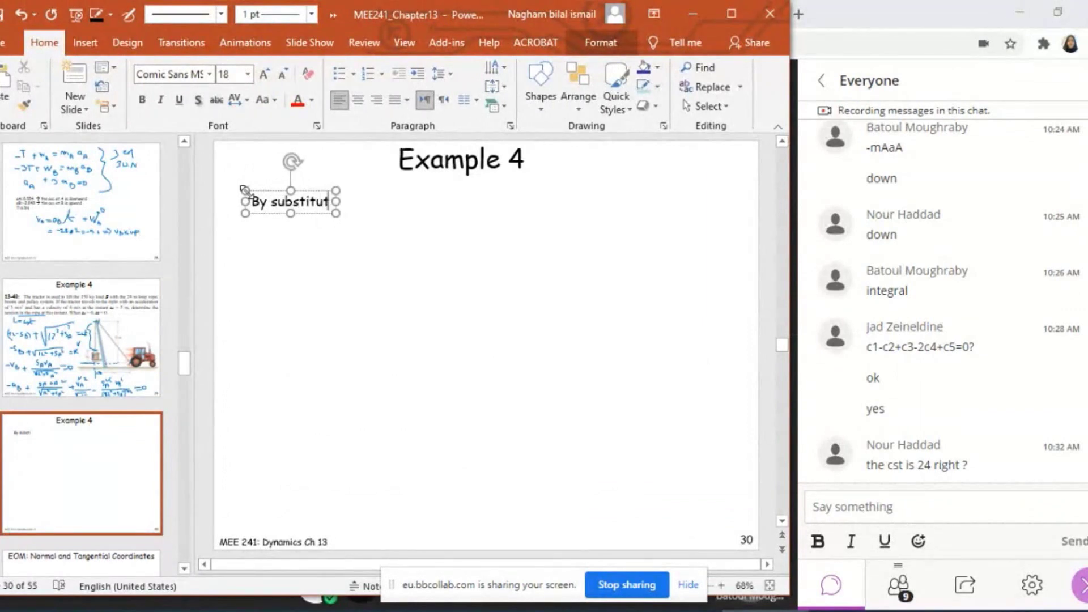
pyautogui.write('ing aA, ')
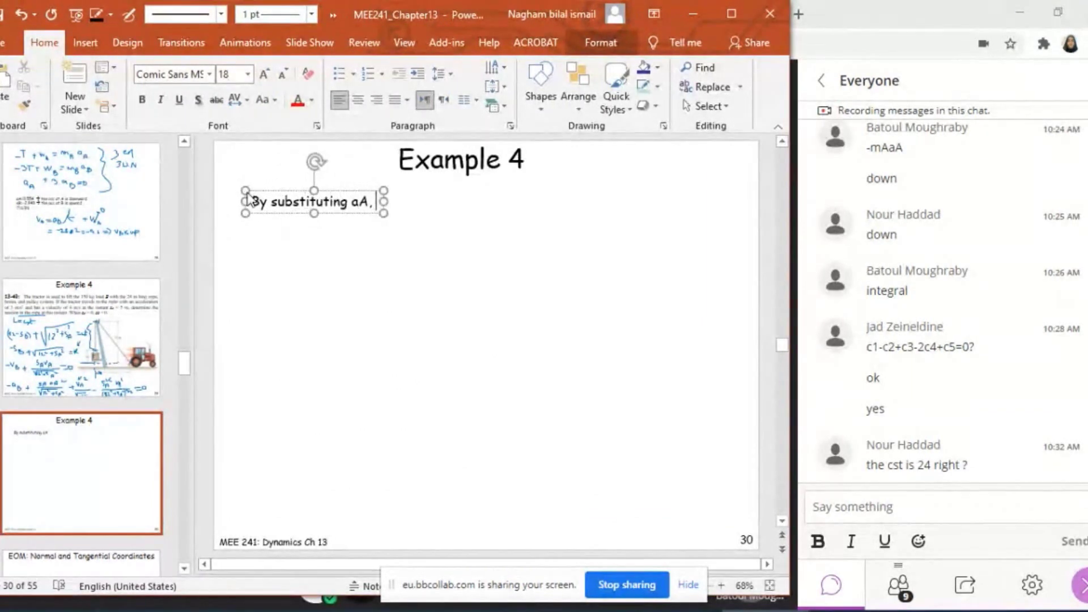
pyautogui.write('vA, sA')
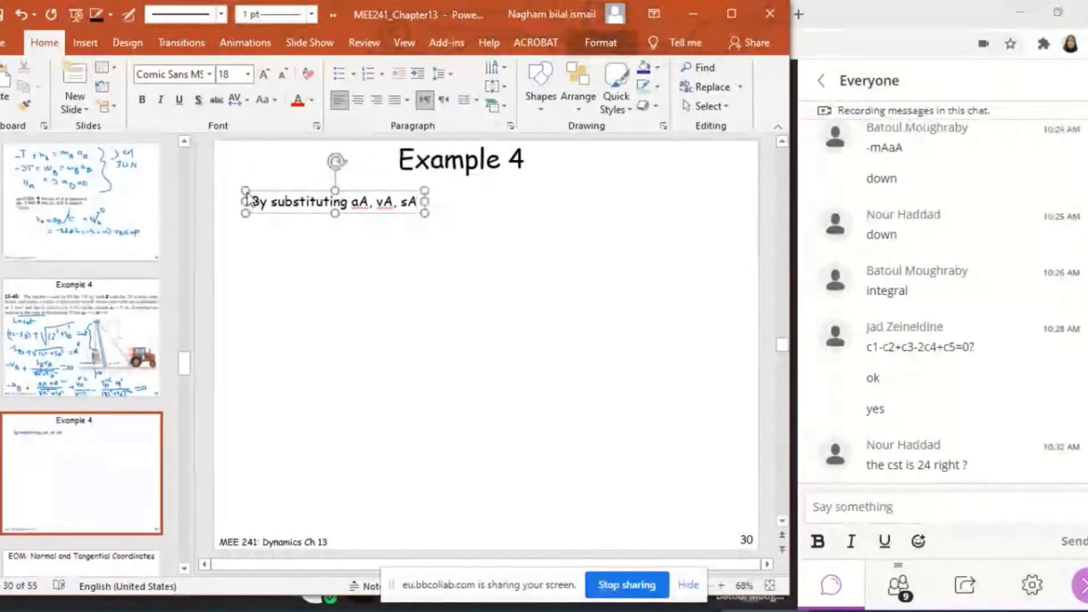
pyautogui.write('--> aB=')
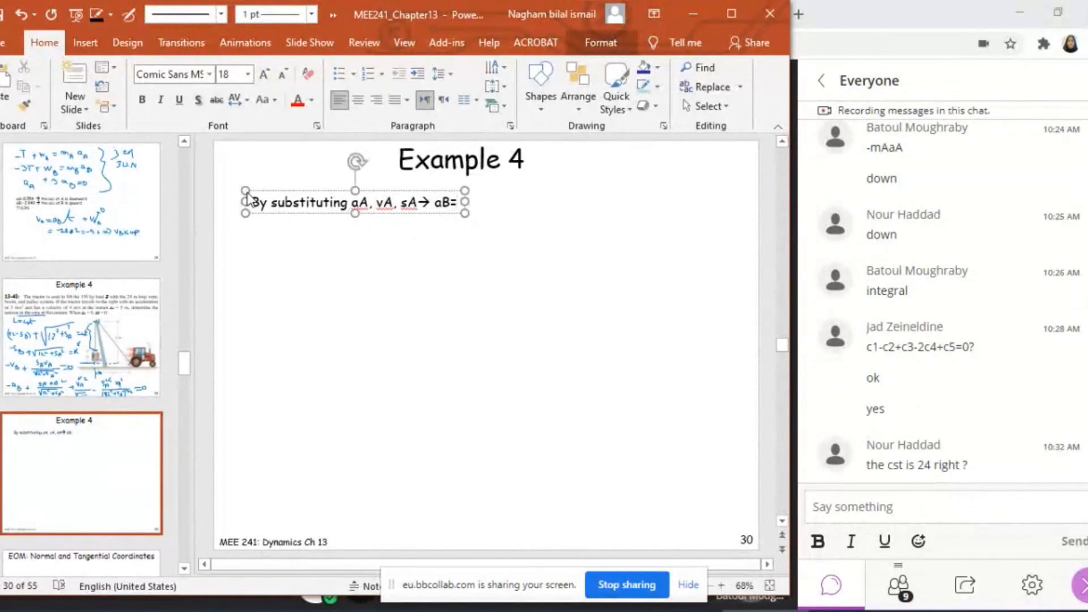
pyautogui.write('2.2')
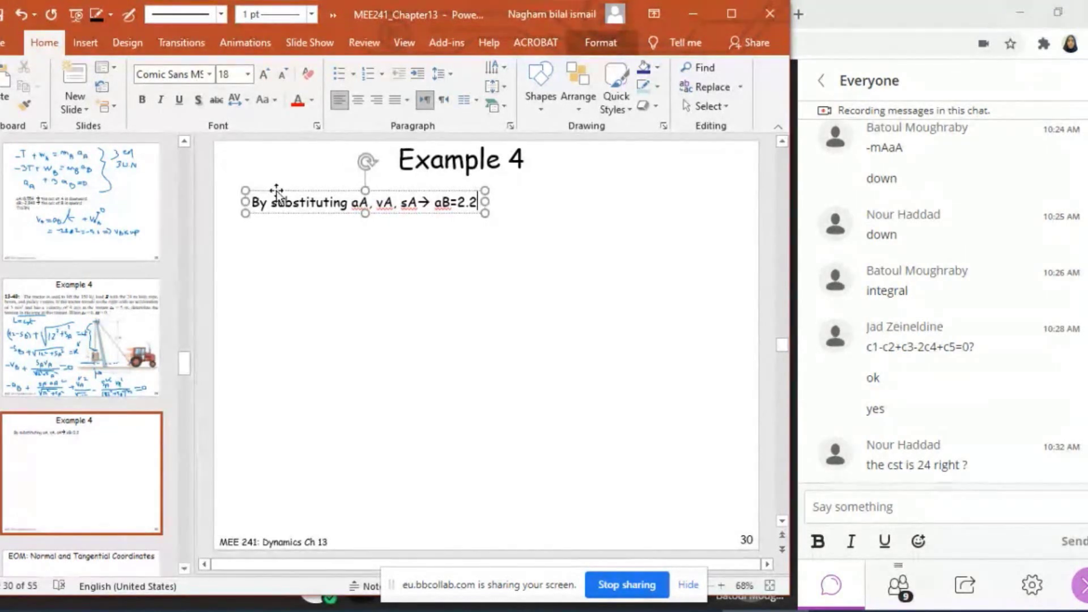
pyautogui.write('in ')
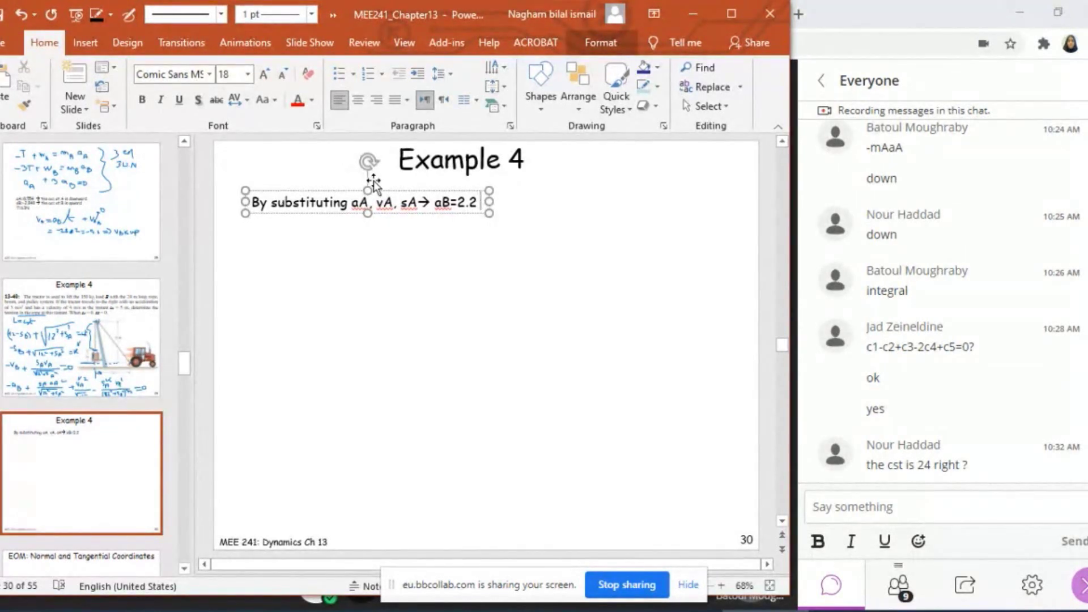
pyautogui.write('upward')
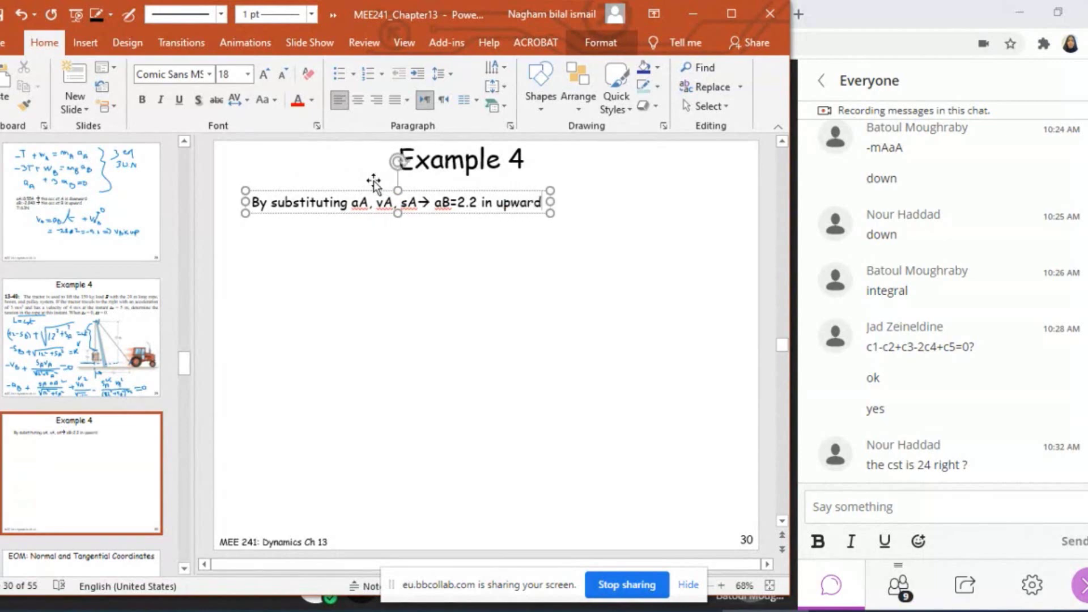
pyautogui.write(' direvtio')
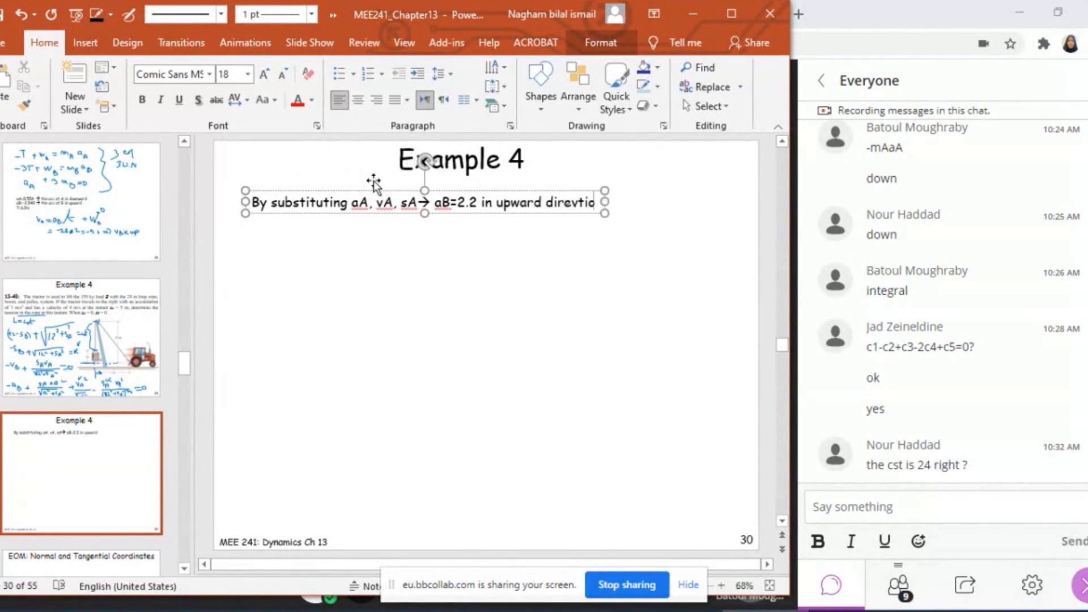
pyautogui.press('BackSpace')
pyautogui.press('BackSpace')
pyautogui.press('BackSpace')
pyautogui.press('BackSpace')
pyautogui.write('ction')
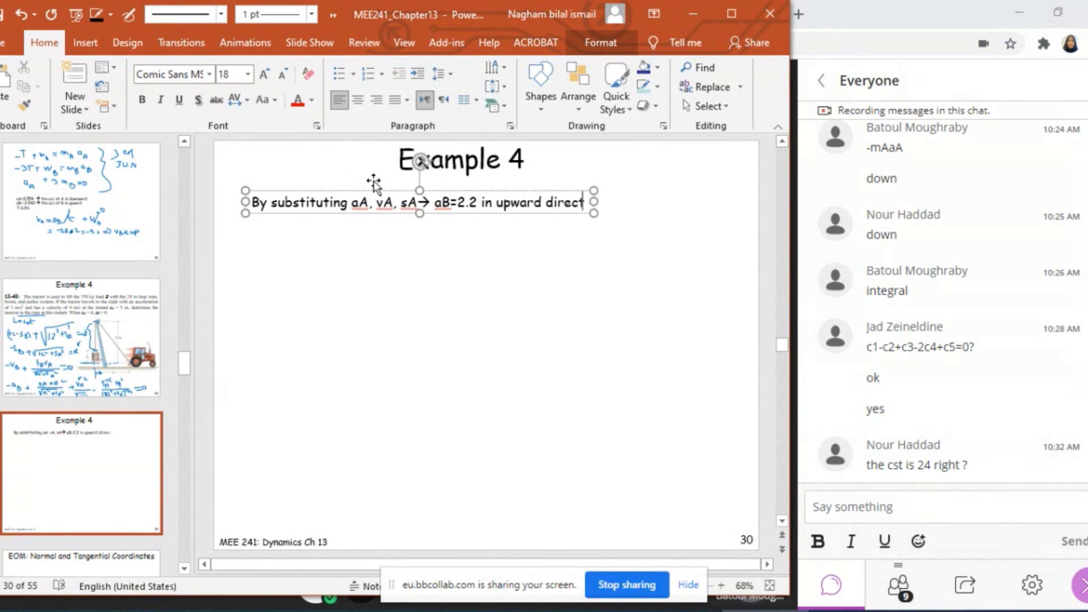
pyautogui.click(367, 249)
# Review slide 29's tractor problem, then return to slide 30
pyautogui.click(99, 354)
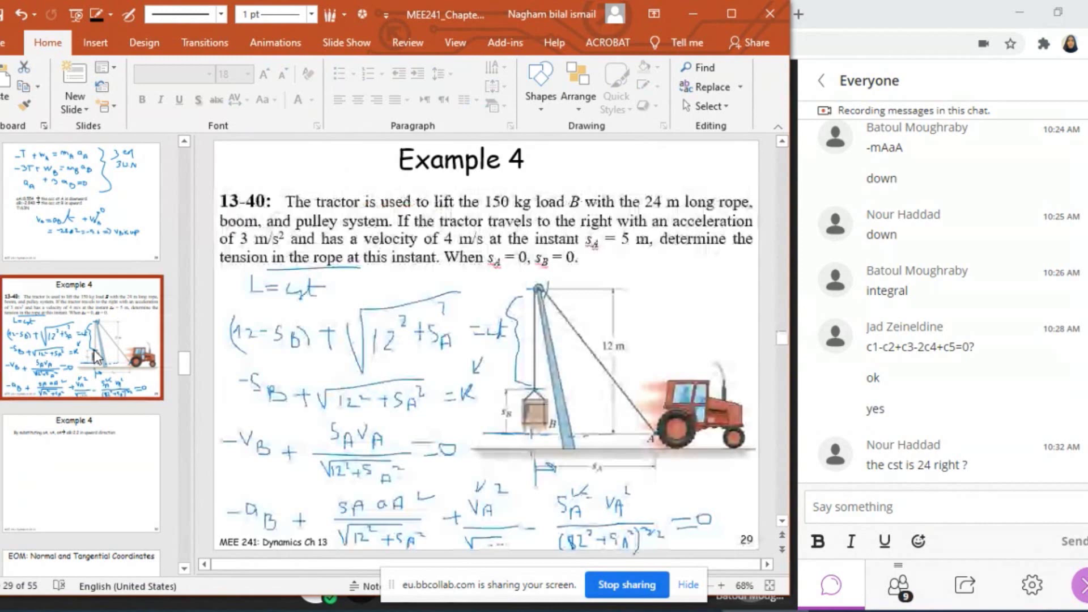
pyautogui.press('Down')
pyautogui.click(362, 15)
# In black ink, write T − W_B = m_B a_B below the free body diagram
pyautogui.moveTo(522, 35)
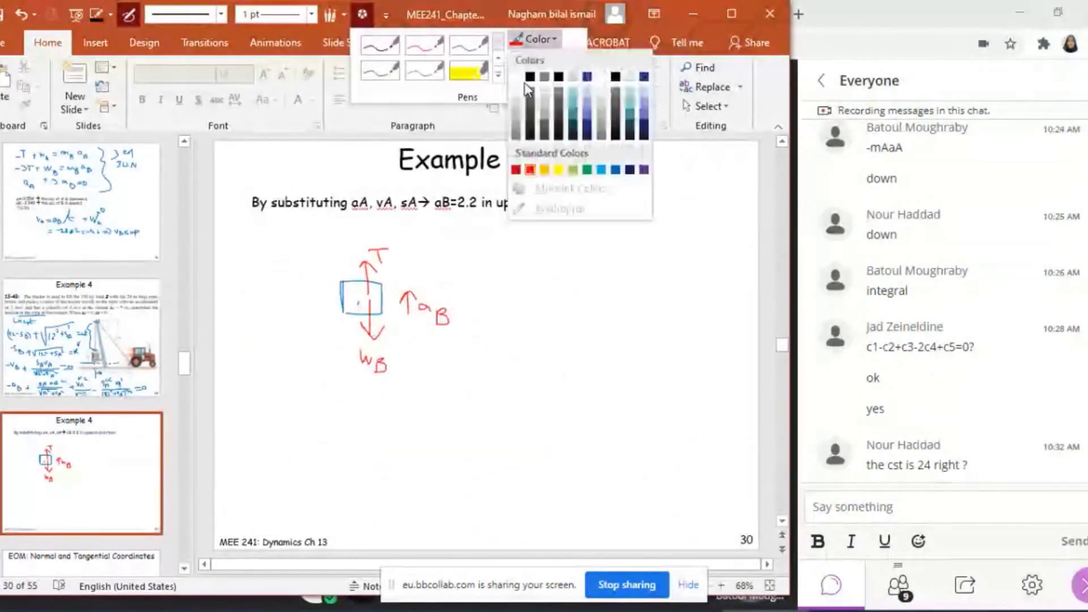
pyautogui.click(535, 79)
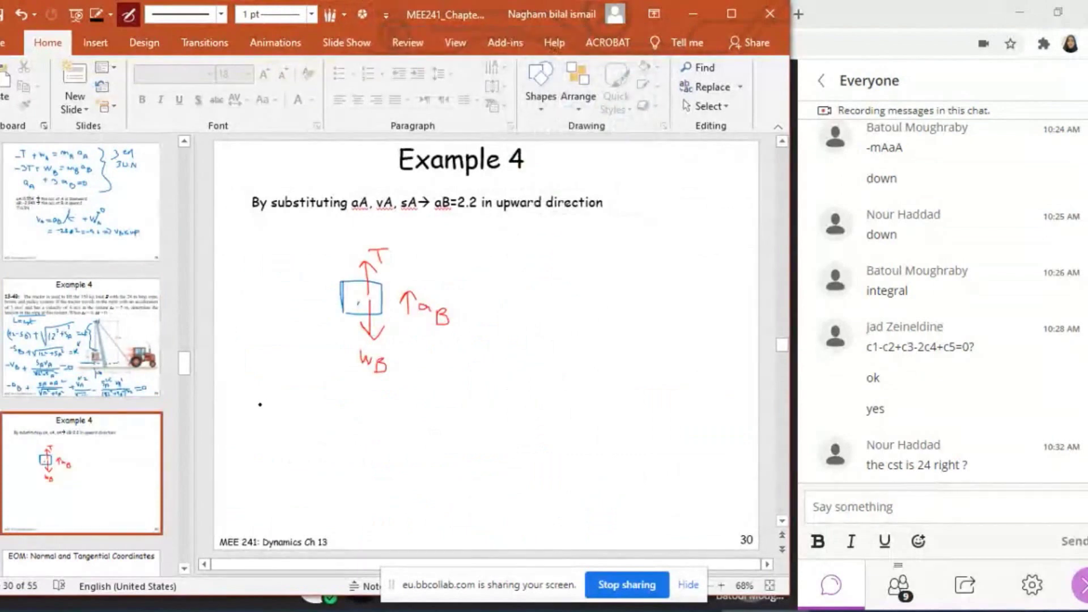
pyautogui.moveTo(260, 404)
pyautogui.mouseDown()
pyautogui.moveTo(260, 430)
pyautogui.moveTo(268, 405)
pyautogui.moveTo(318, 427)
pyautogui.moveTo(337, 404)
pyautogui.moveTo(341, 440)
pyautogui.moveTo(383, 407)
pyautogui.moveTo(372, 421)
pyautogui.moveTo(422, 421)
pyautogui.moveTo(439, 436)
pyautogui.mouseUp()
pyautogui.moveTo(438, 418); pyautogui.dragTo(440, 434)
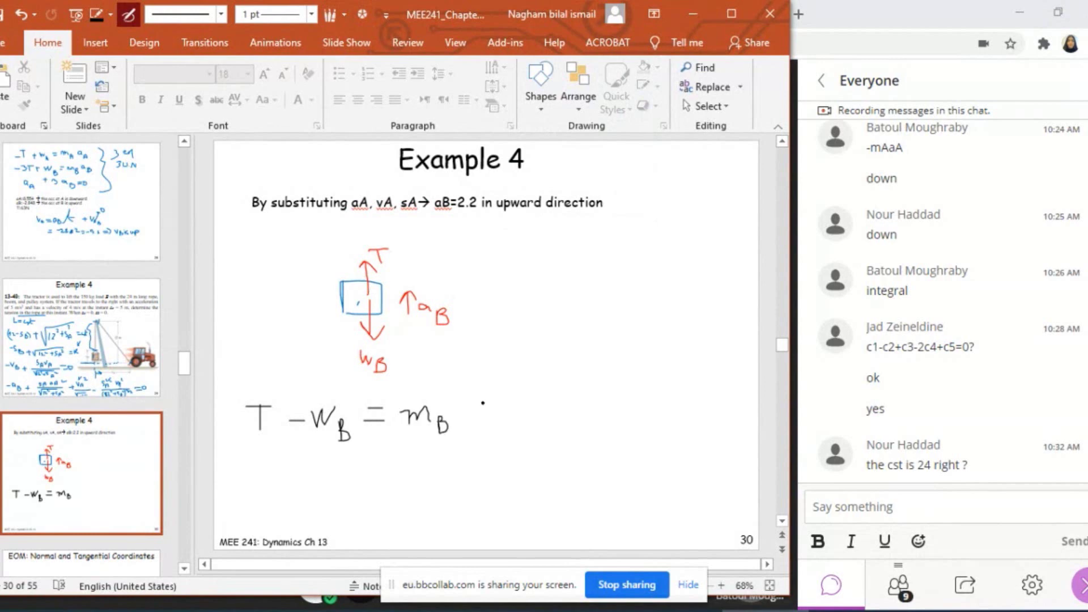
pyautogui.moveTo(483, 403)
pyautogui.mouseDown()
pyautogui.moveTo(472, 410)
pyautogui.moveTo(495, 430)
pyautogui.moveTo(494, 411)
pyautogui.moveTo(496, 431)
pyautogui.mouseUp()
# Link a_B to the value aB=2.2 with an arrow and tick a_B, m_B and W_B as known
pyautogui.moveTo(500, 320); pyautogui.dragTo(498, 402)
pyautogui.moveTo(479, 253)
pyautogui.mouseDown()
pyautogui.moveTo(465, 216)
pyautogui.moveTo(476, 226)
pyautogui.mouseUp()
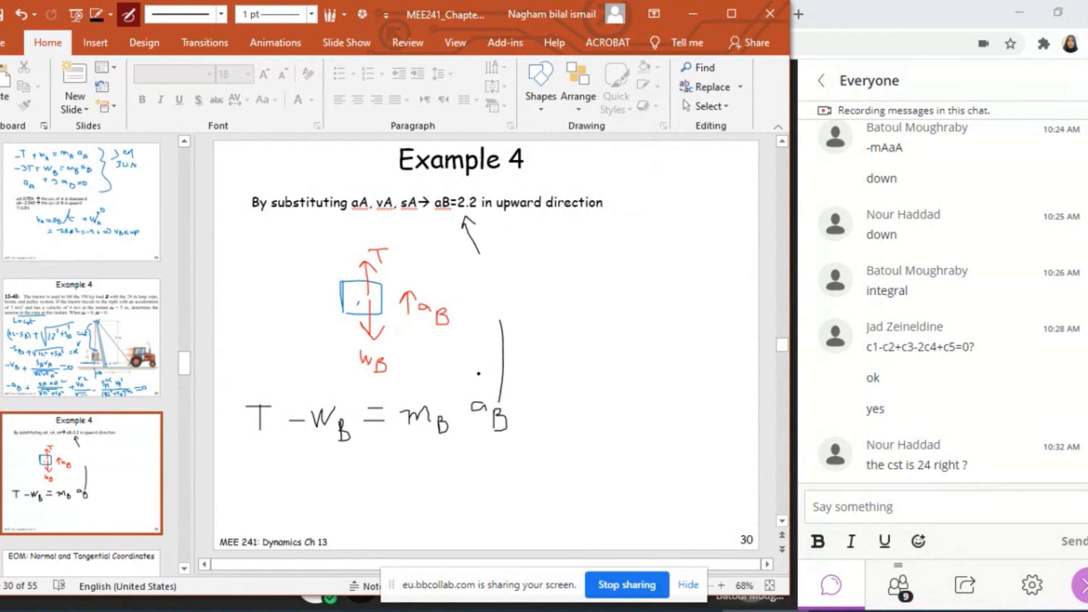
pyautogui.moveTo(479, 372); pyautogui.dragTo(496, 372)
pyautogui.moveTo(427, 400); pyautogui.dragTo(447, 393)
pyautogui.moveTo(346, 401); pyautogui.dragTo(378, 394)
# Write the result T = 1.8 kN with an upward arrow, then check slide 29 and return
pyautogui.moveTo(379, 470)
pyautogui.mouseDown()
pyautogui.moveTo(379, 496)
pyautogui.moveTo(389, 465)
pyautogui.moveTo(430, 491)
pyautogui.mouseUp()
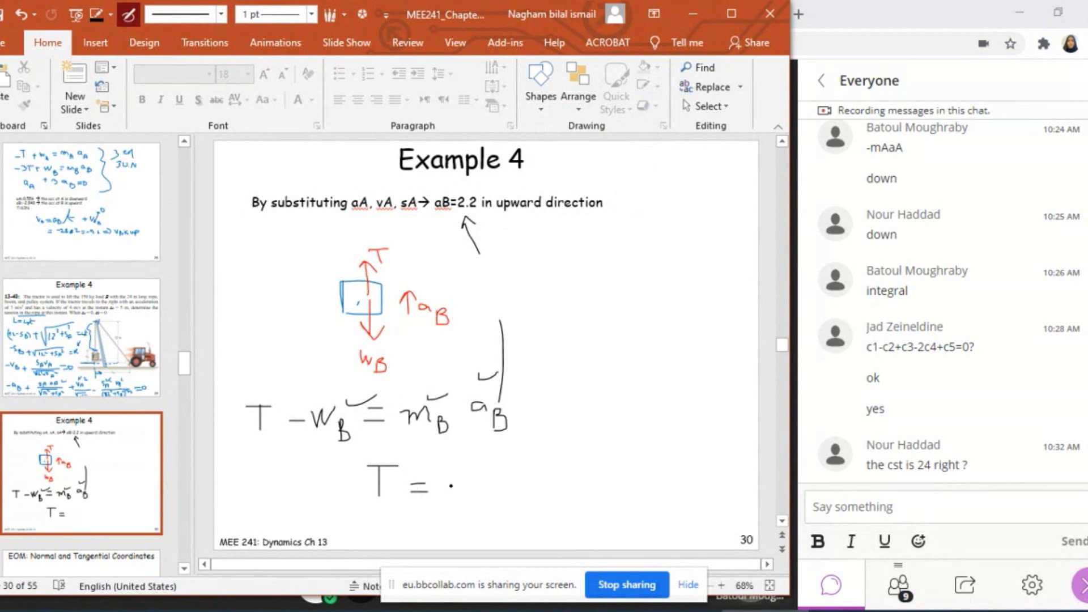
pyautogui.moveTo(452, 481)
pyautogui.mouseDown()
pyautogui.moveTo(459, 475)
pyautogui.moveTo(462, 492)
pyautogui.moveTo(486, 474)
pyautogui.moveTo(483, 491)
pyautogui.moveTo(508, 476)
pyautogui.moveTo(511, 490)
pyautogui.moveTo(534, 475)
pyautogui.moveTo(581, 470)
pyautogui.mouseUp()
pyautogui.moveTo(575, 480)
pyautogui.mouseDown()
pyautogui.moveTo(581, 470)
pyautogui.moveTo(588, 479)
pyautogui.mouseUp()
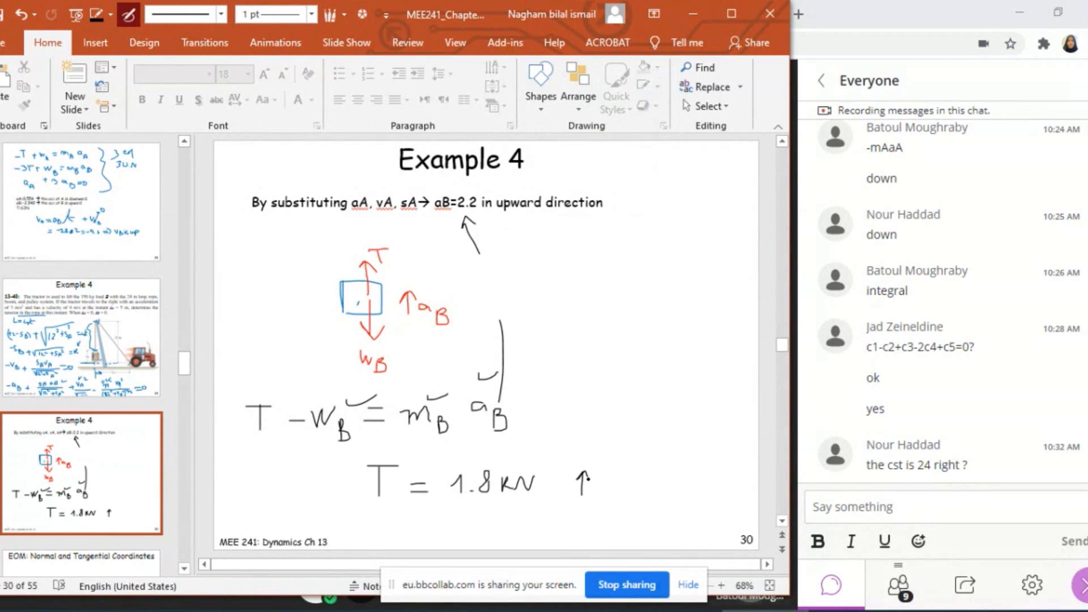
pyautogui.press('pageup')
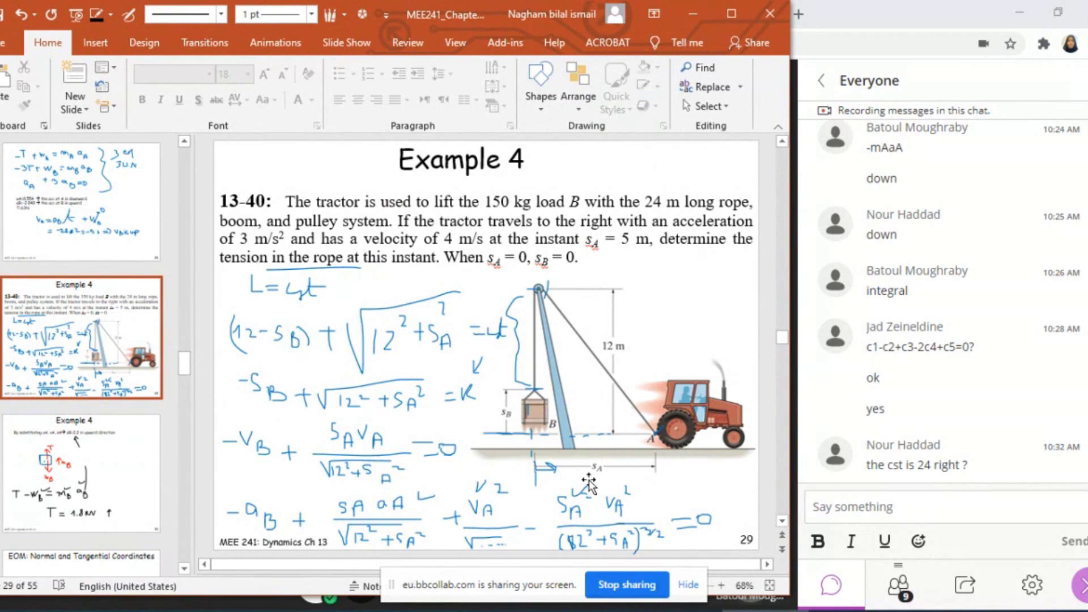
pyautogui.press('pagedown')
pyautogui.press('pagedown')
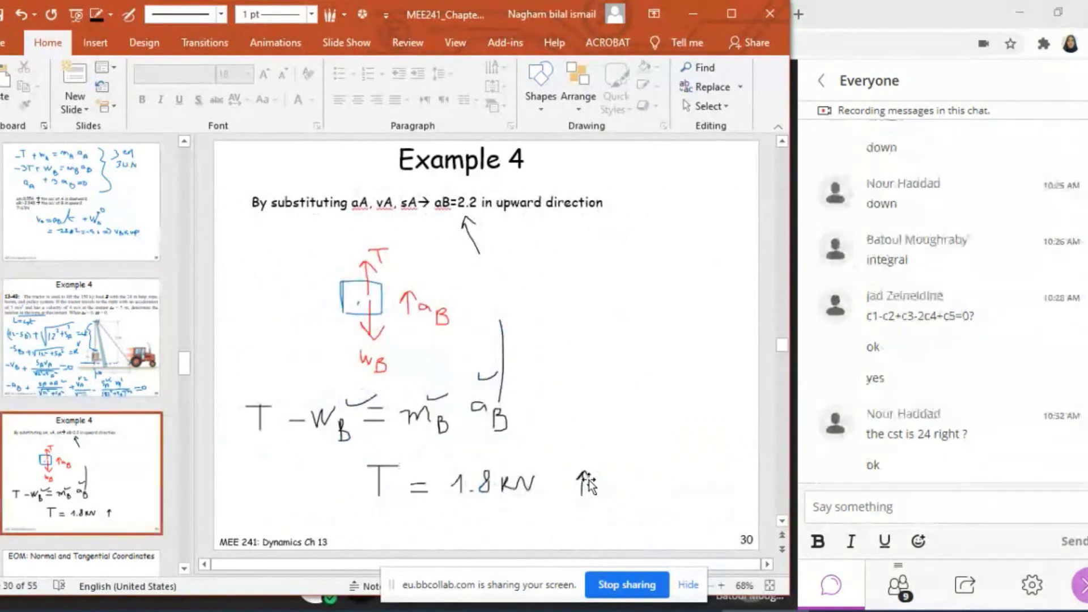